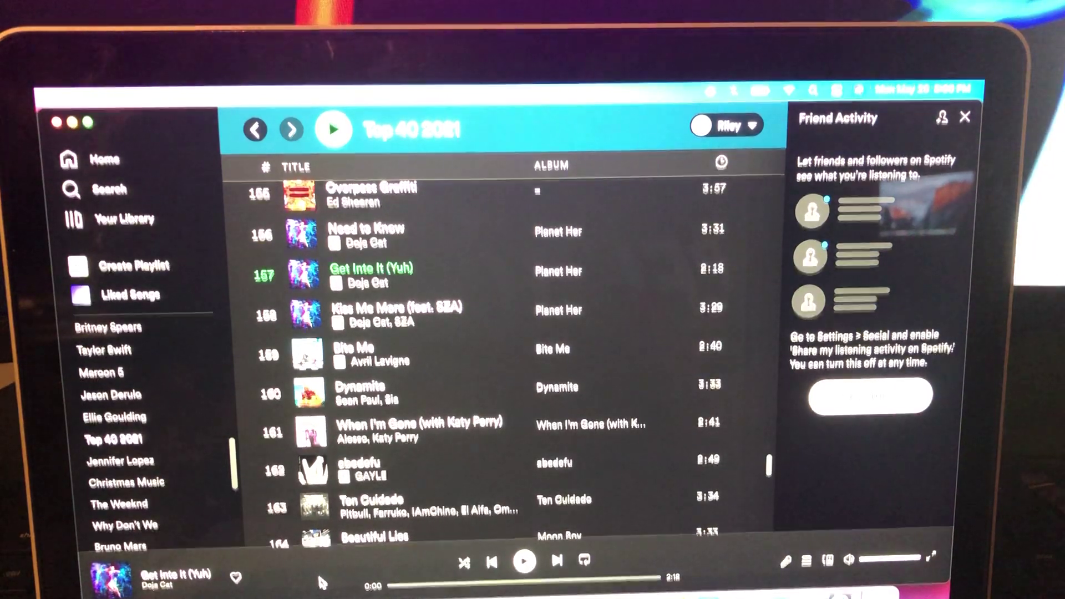
# Start playback of Doja Cat's 'Get Into It (Yuh)' from the Top 40 2021 playlist
pyautogui.press('space')
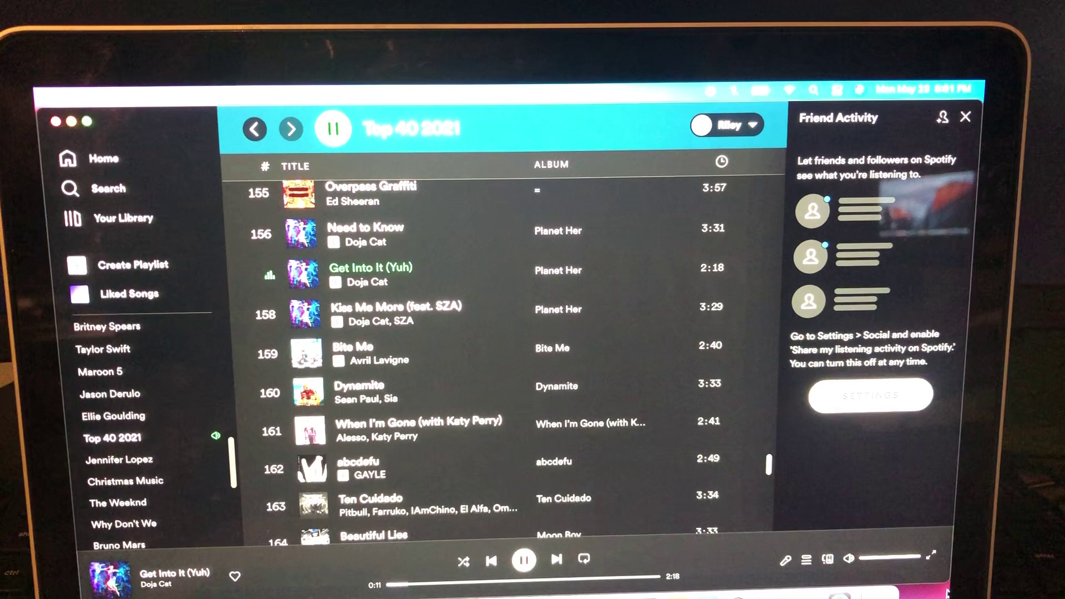